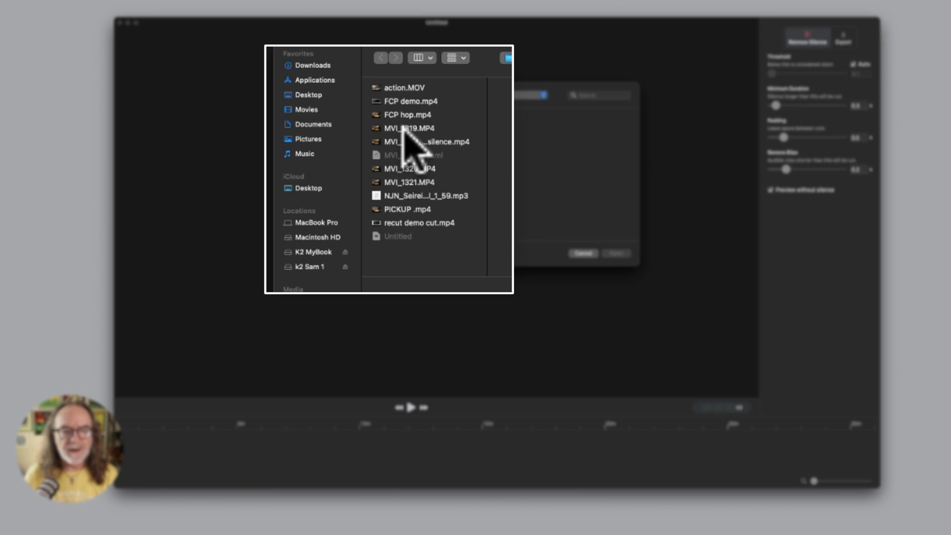
Open the clip MVI_1319.MP4 and play back its preview with the silence removed.
double_click(409, 129)
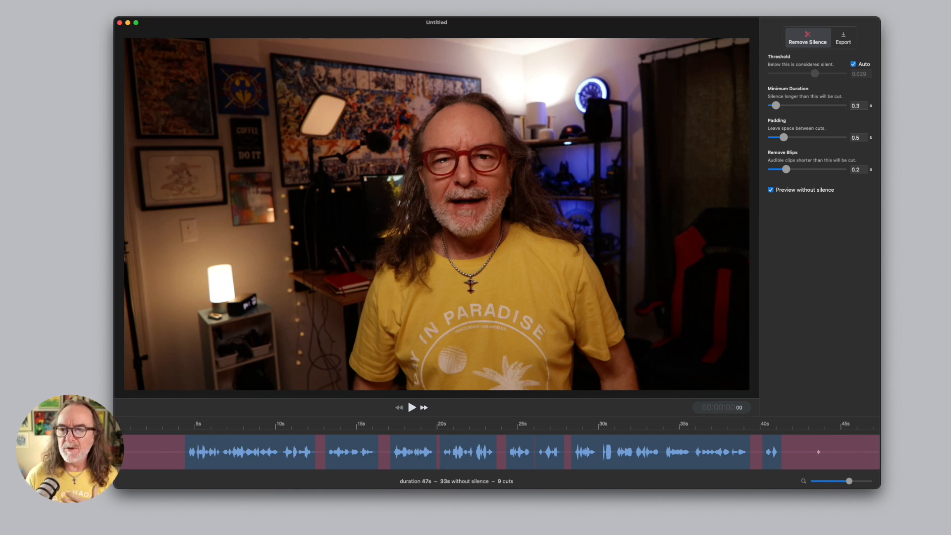
click(411, 406)
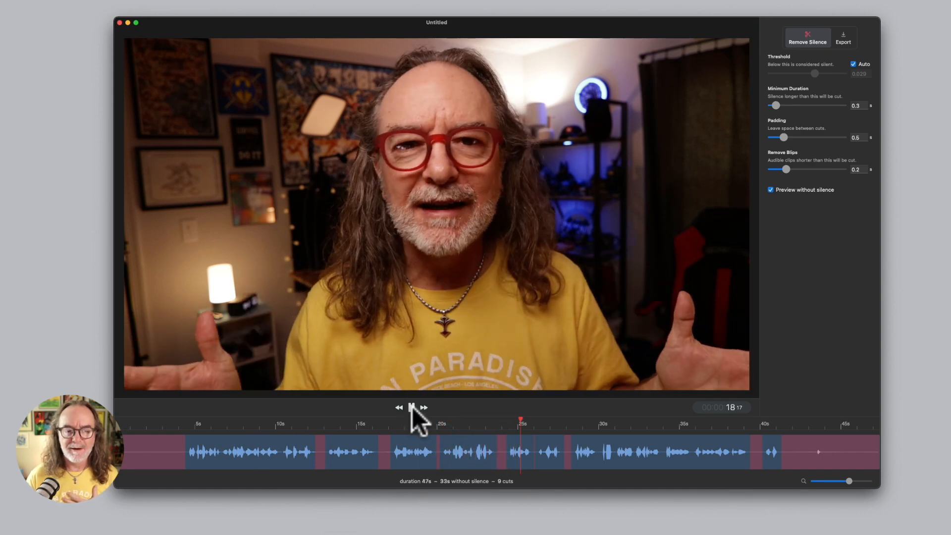
click(412, 407)
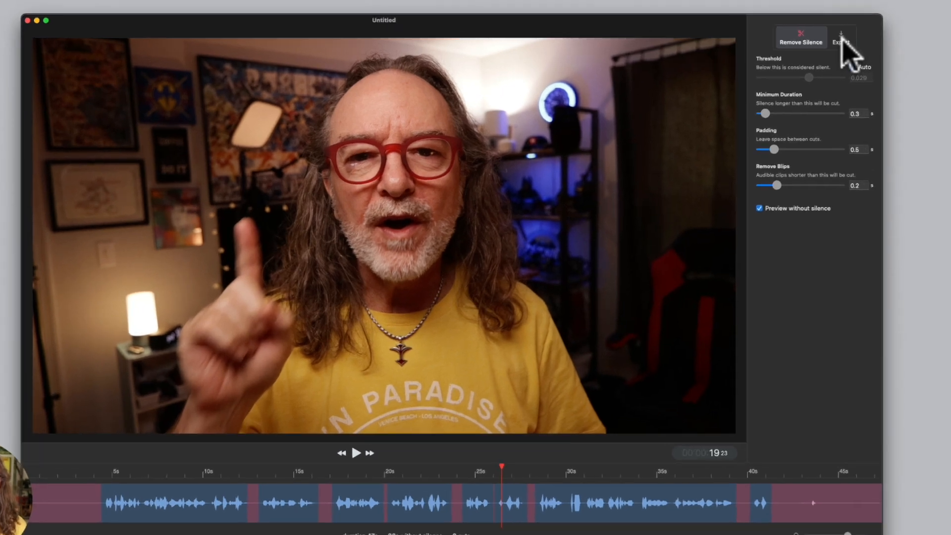
Open the file exporter, keep 3840 x 2160 (original) with the Passthrough (fast) preset, and start the export.
click(843, 38)
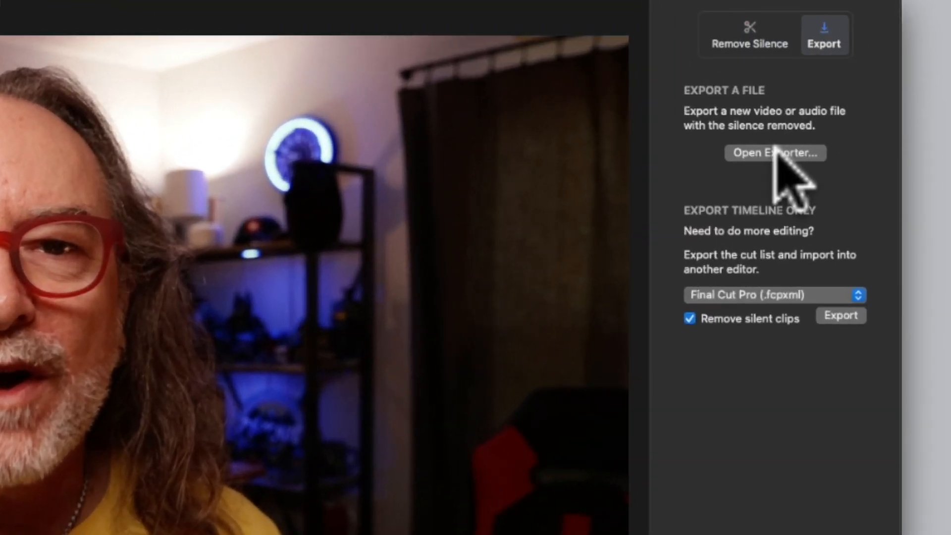
click(775, 151)
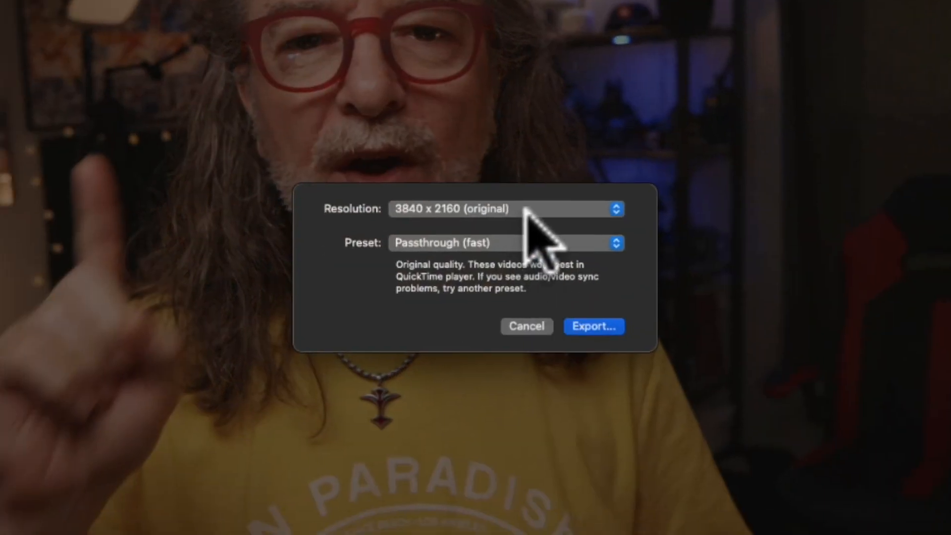
click(562, 240)
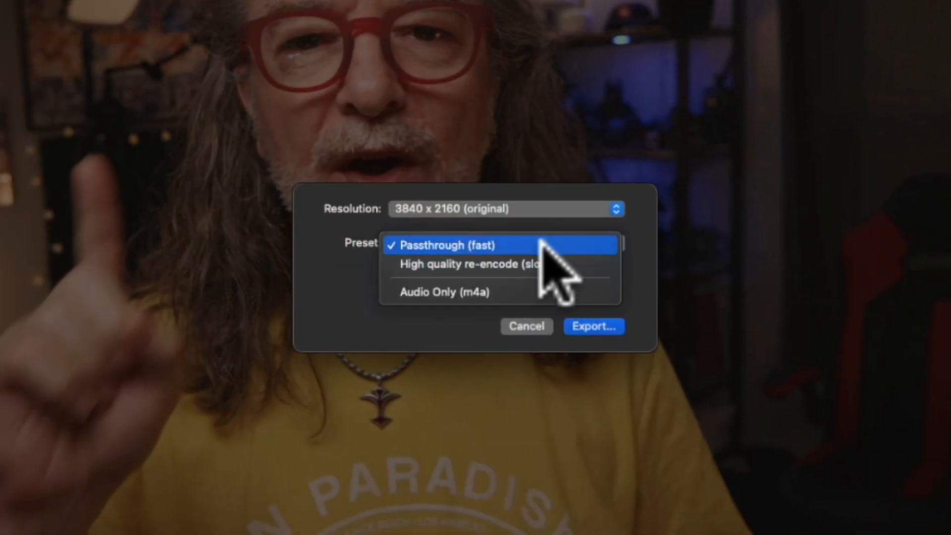
click(545, 248)
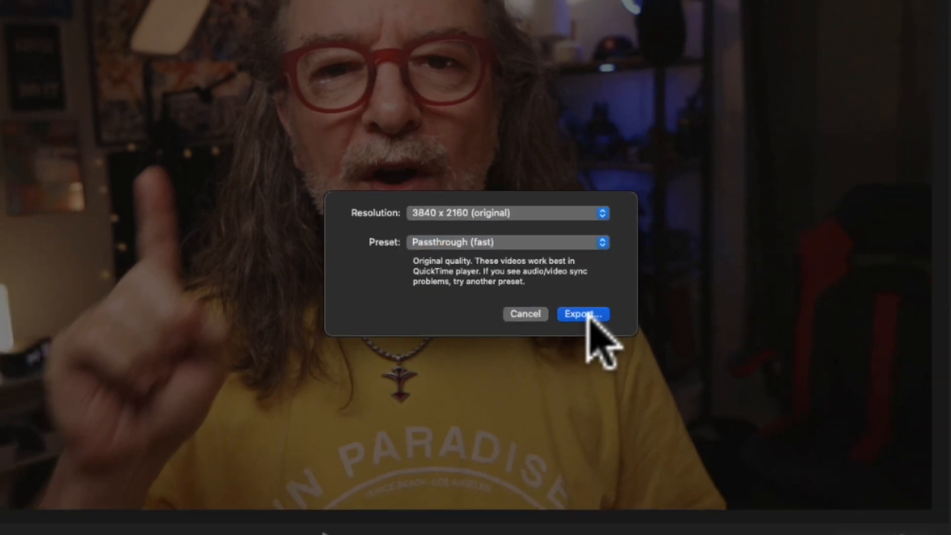
click(589, 315)
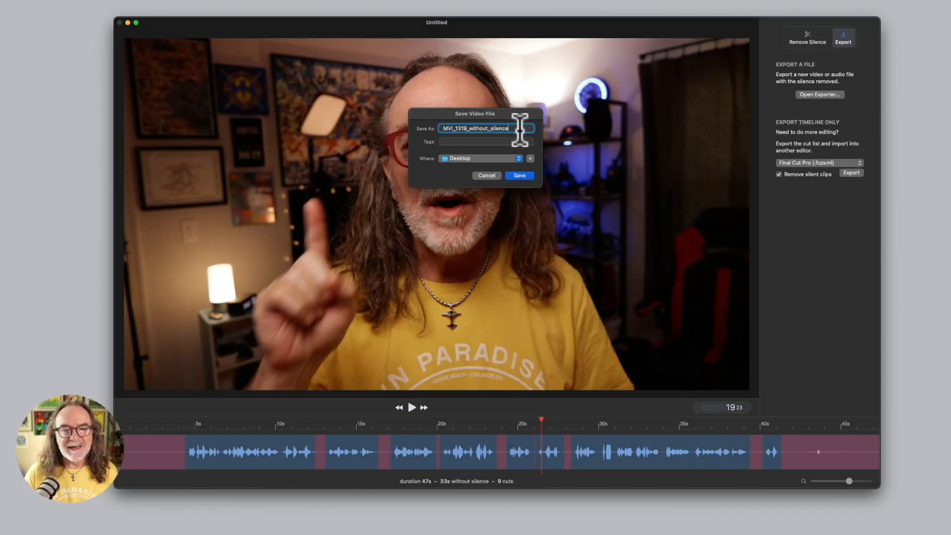
Save the exported video to the Desktop as recut open clip.
double_click(520, 129)
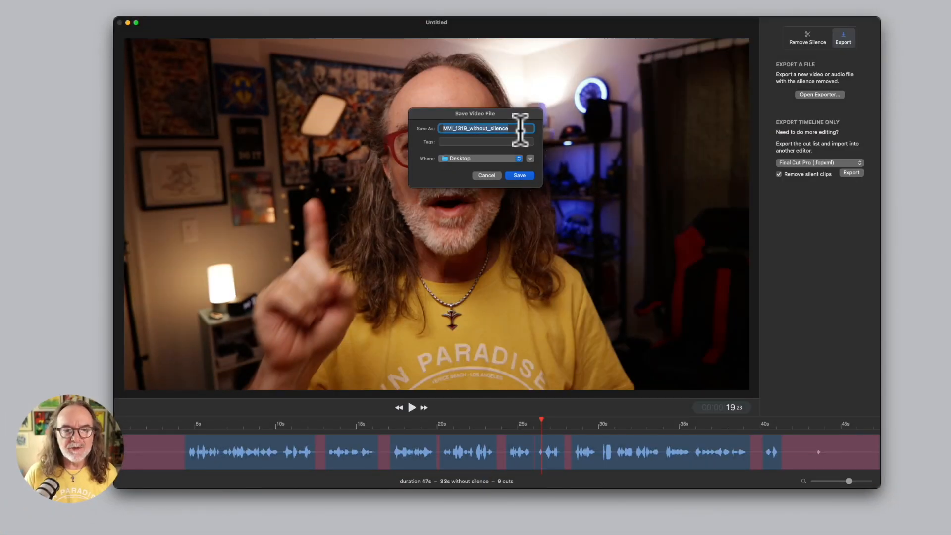
text(recu)
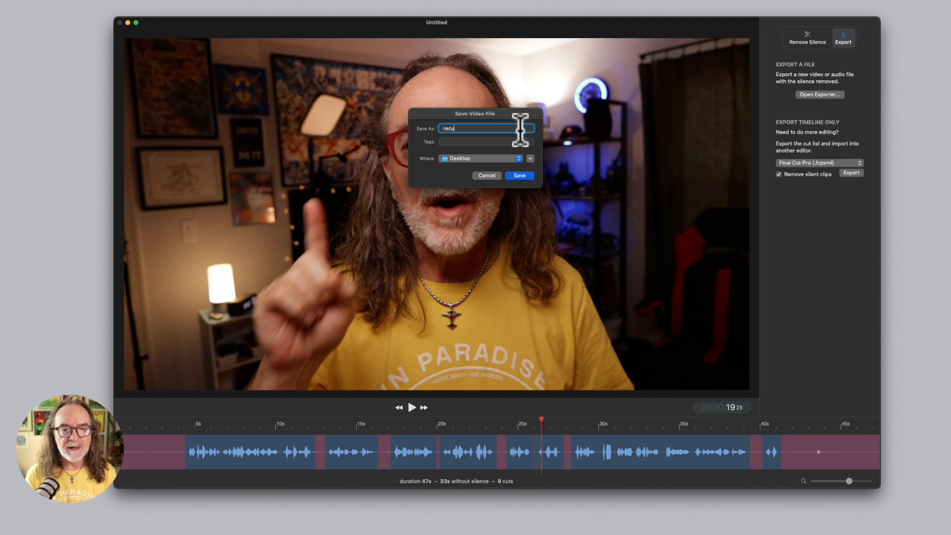
text(t open)
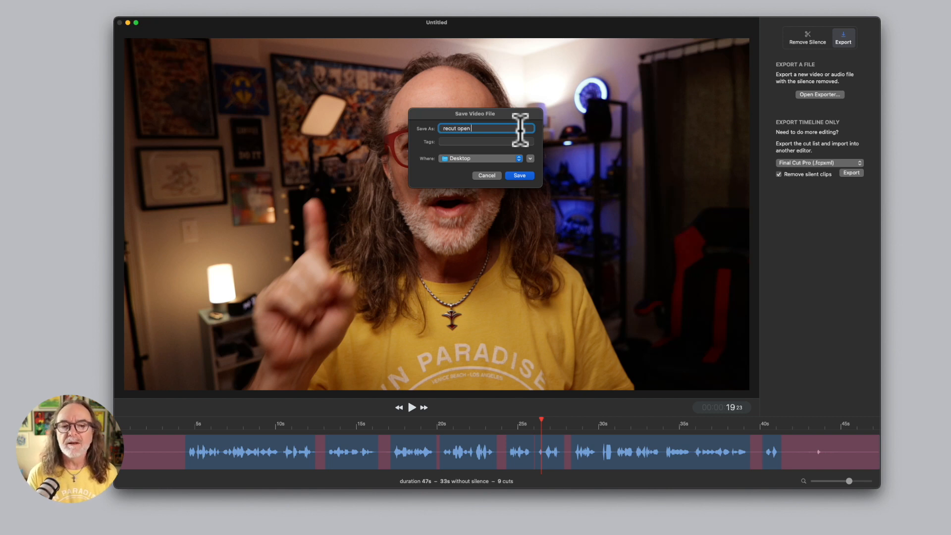
text( clip)
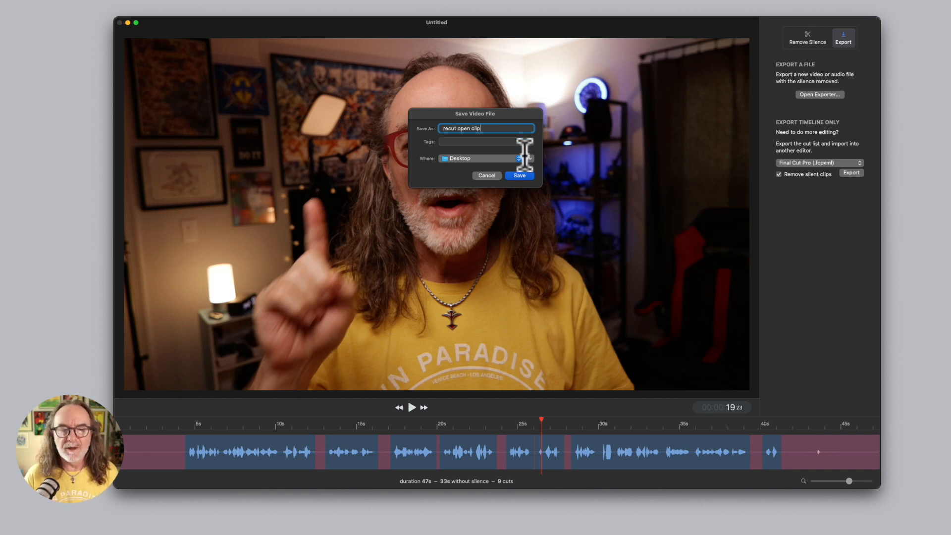
click(520, 176)
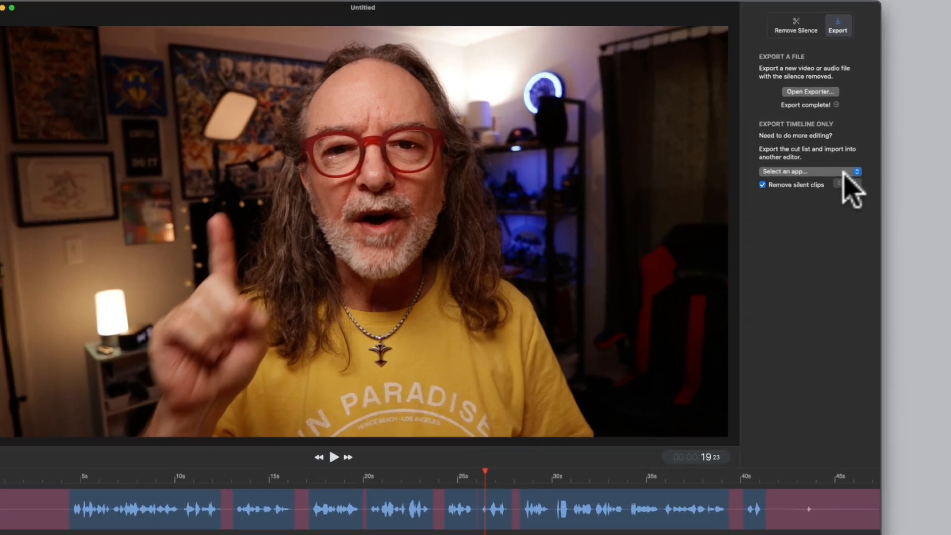
Export the cut list as a Final Cut Pro (.fcpxml) timeline named FCP cut on the Desktop.
click(842, 163)
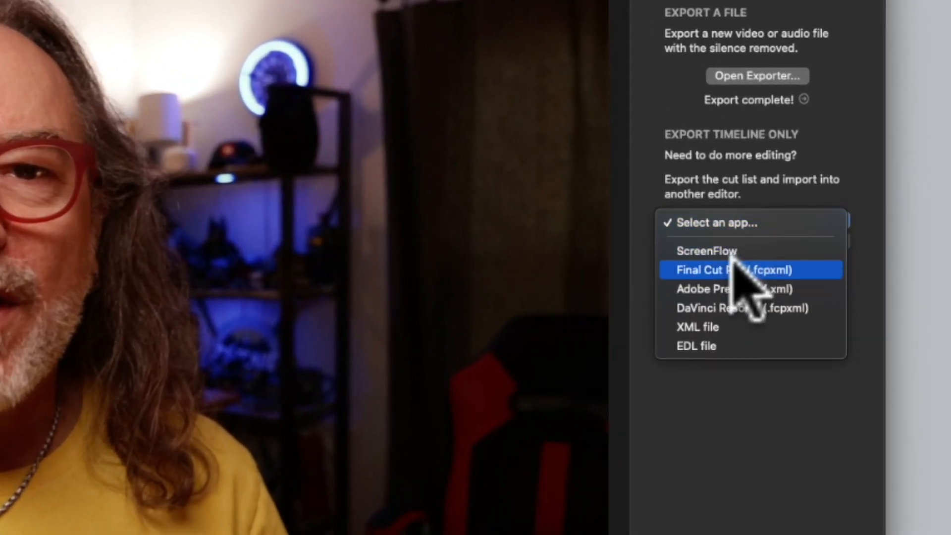
click(734, 262)
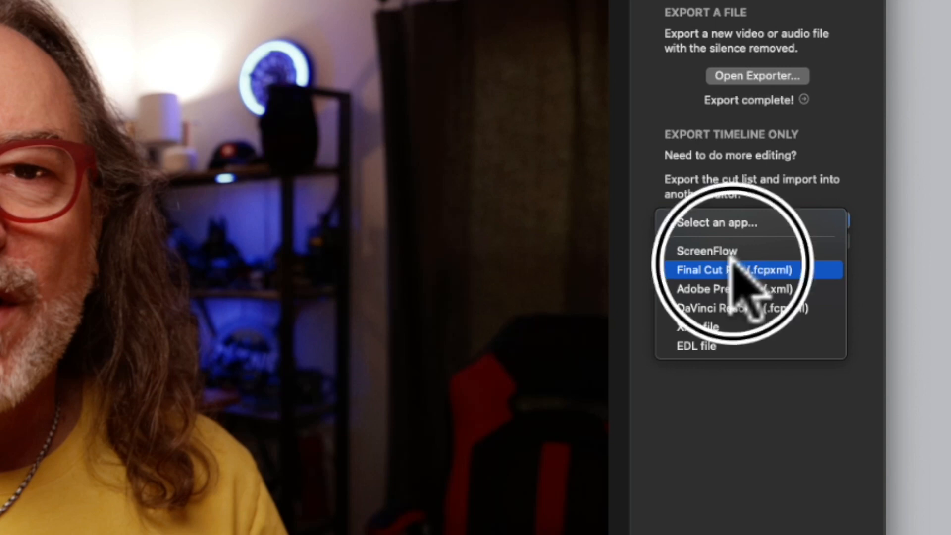
click(822, 241)
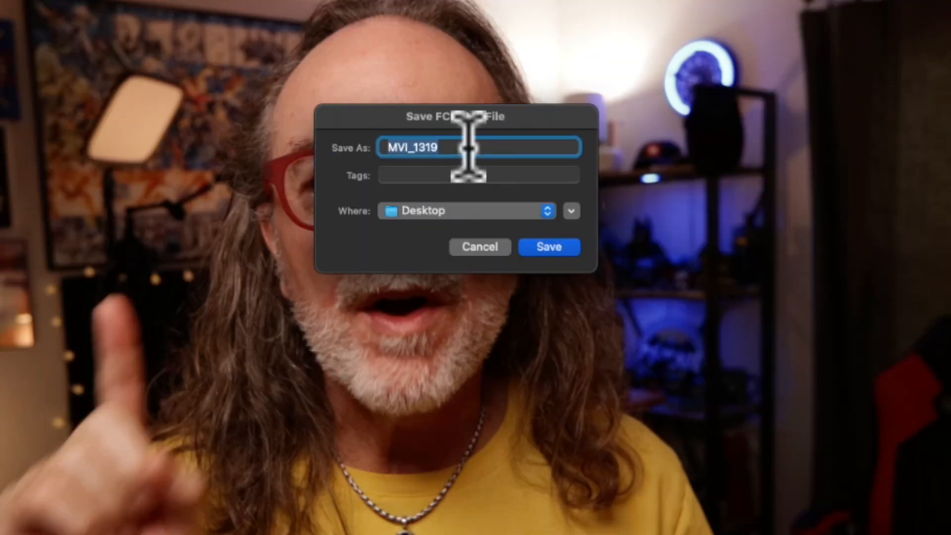
text(F)
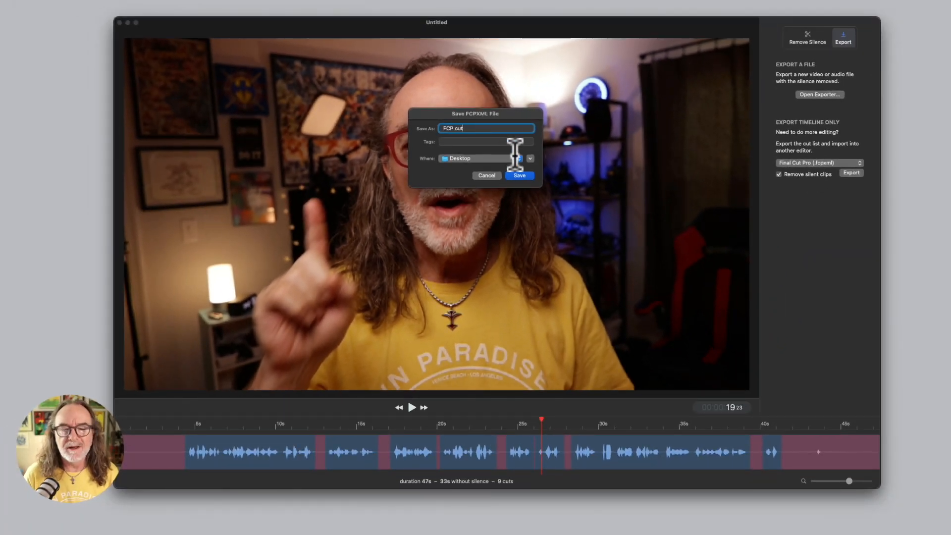
text(CP cut)
click(521, 176)
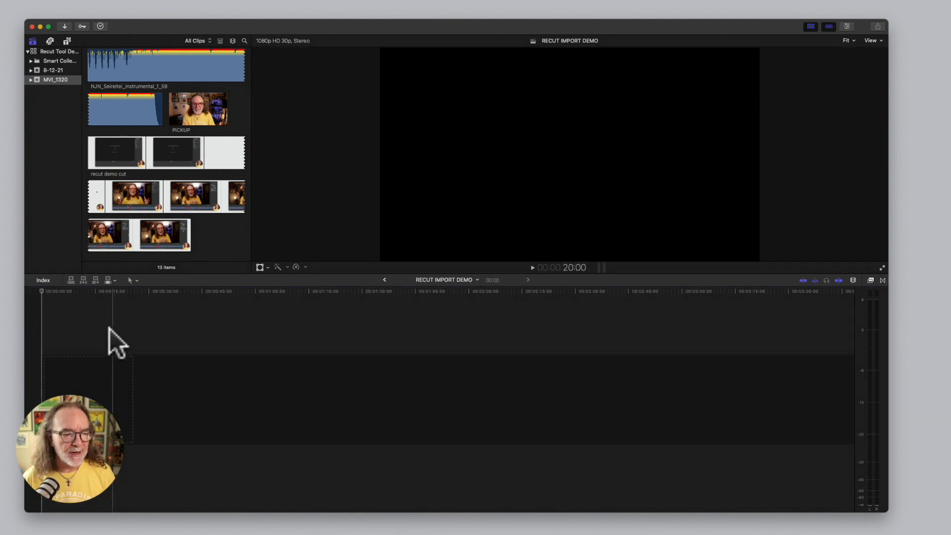
Import recut open clip.mp4 from the Desktop into the library and append it to the RECUT IMPORT DEMO timeline.
click(88, 366)
click(28, 291)
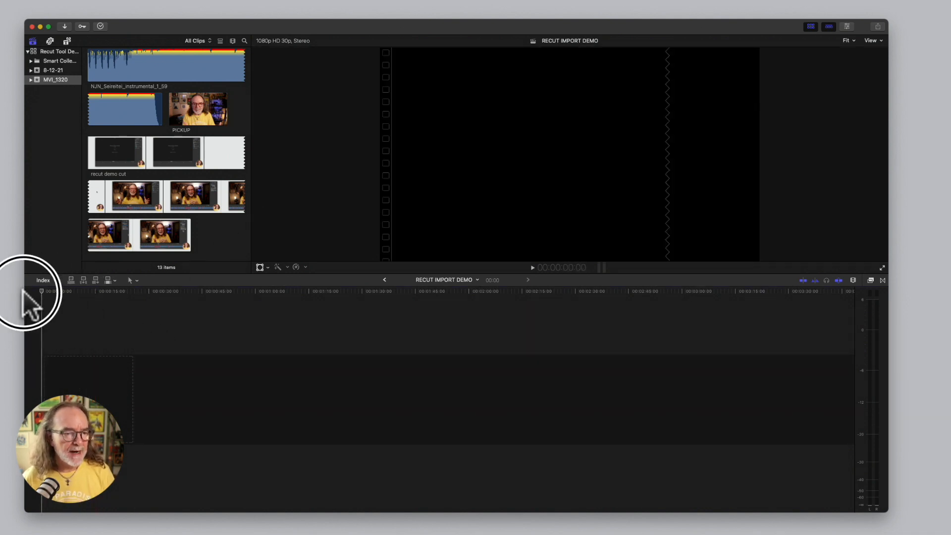
key(super+i)
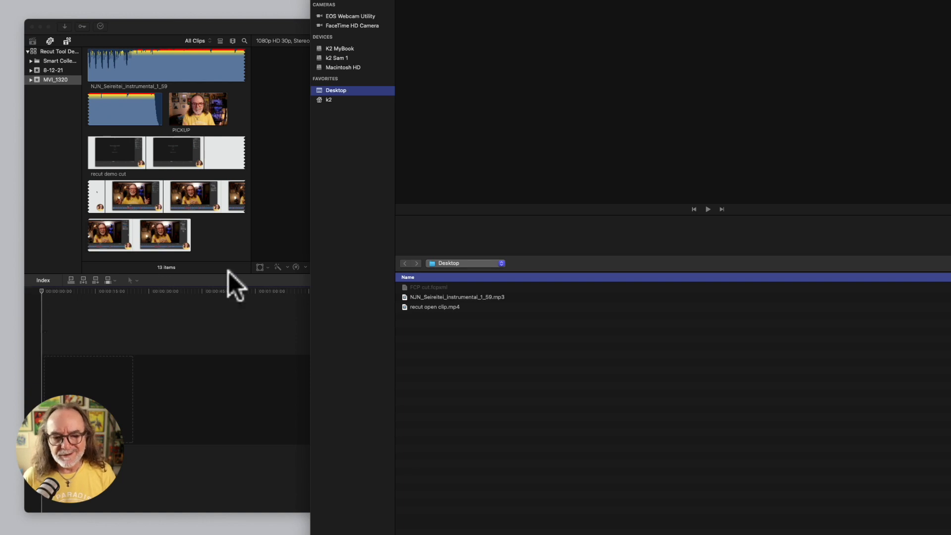
double_click(409, 307)
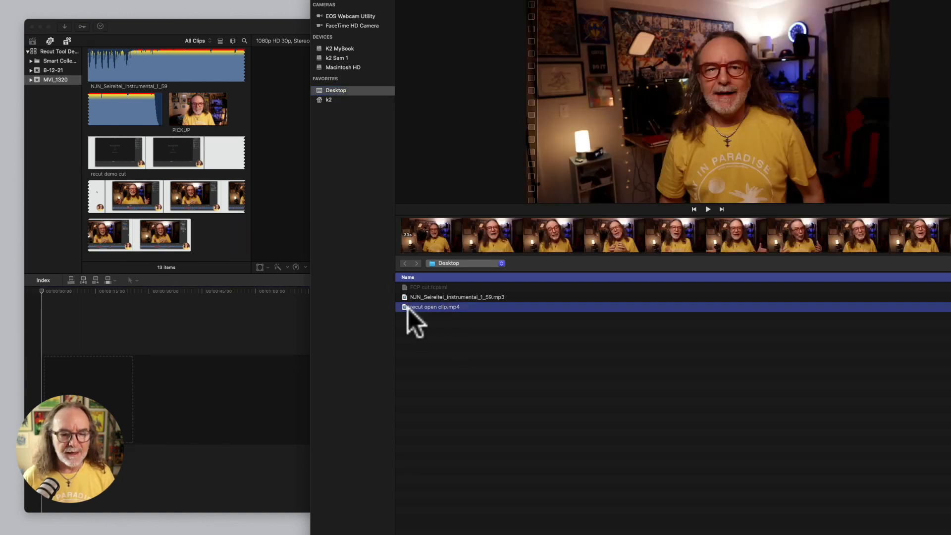
click(114, 233)
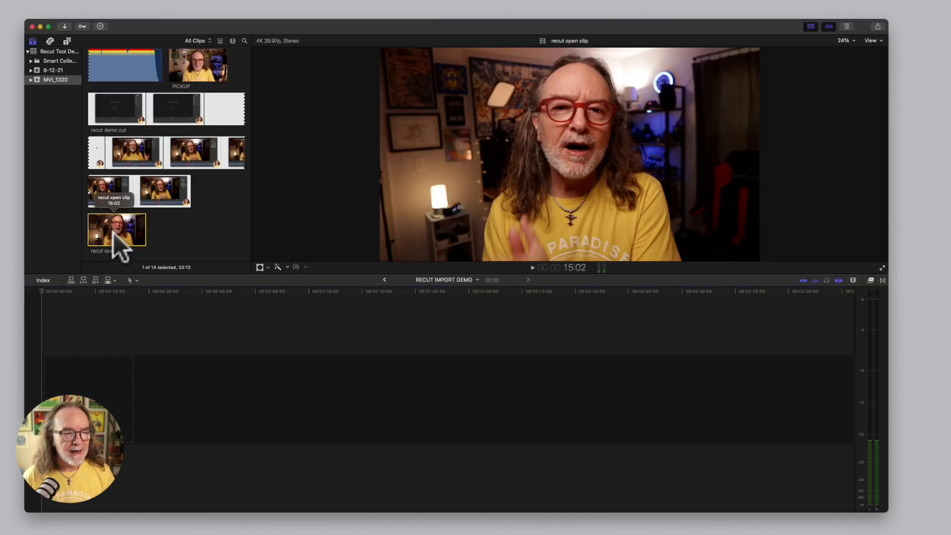
key(e)
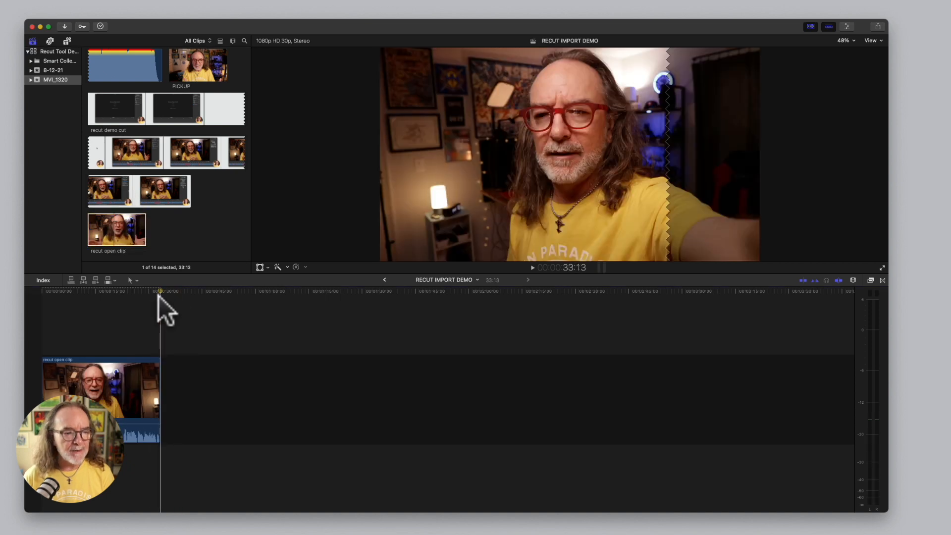
click(127, 293)
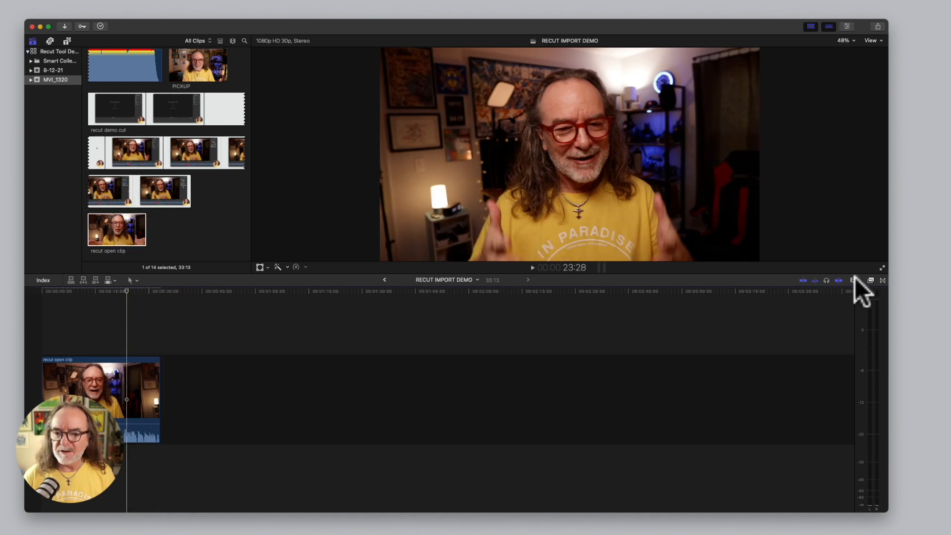
Zoom into the timeline and change the clip appearance to show filmstrip thumbnails with audio waveforms.
click(853, 280)
click(808, 317)
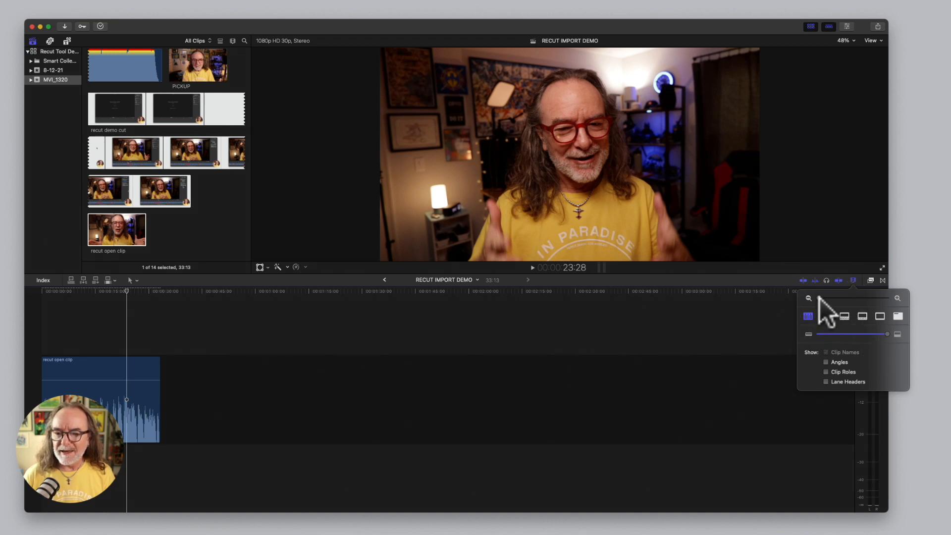
drag(819, 298, 863, 300)
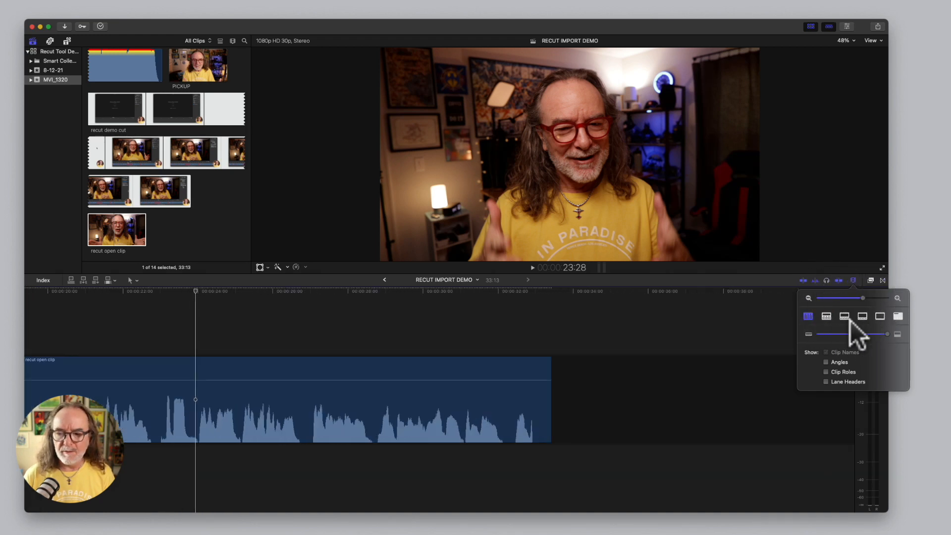
click(844, 316)
scroll(700, 337, left, 5)
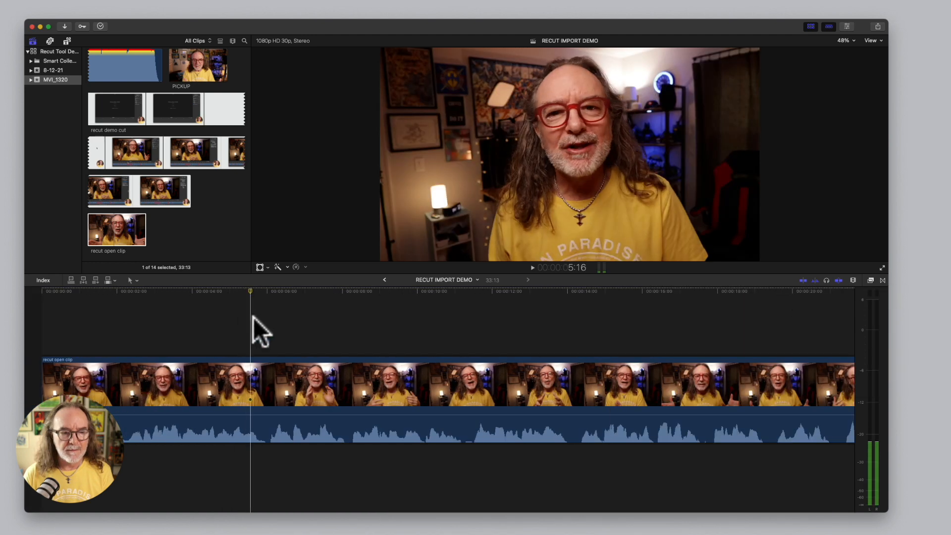
Play back the appended clip in the timeline from near its start.
click(251, 316)
key(space)
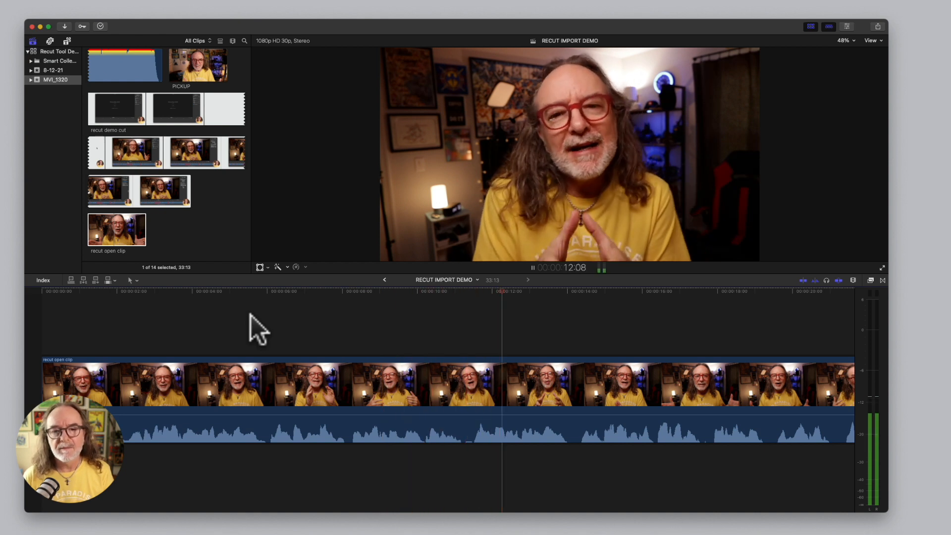
key(space)
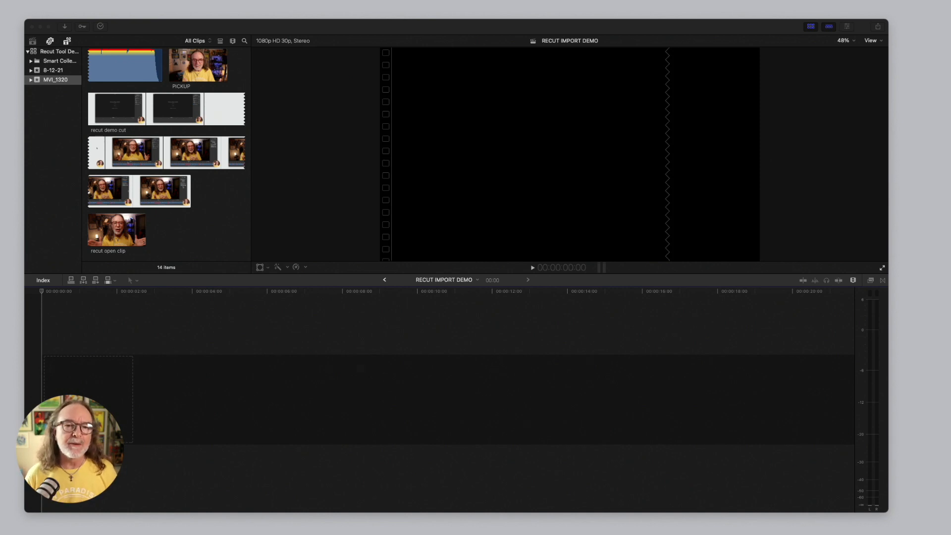
Import the FCP cut.fcpxml file from the Desktop as XML.
click(446, 384)
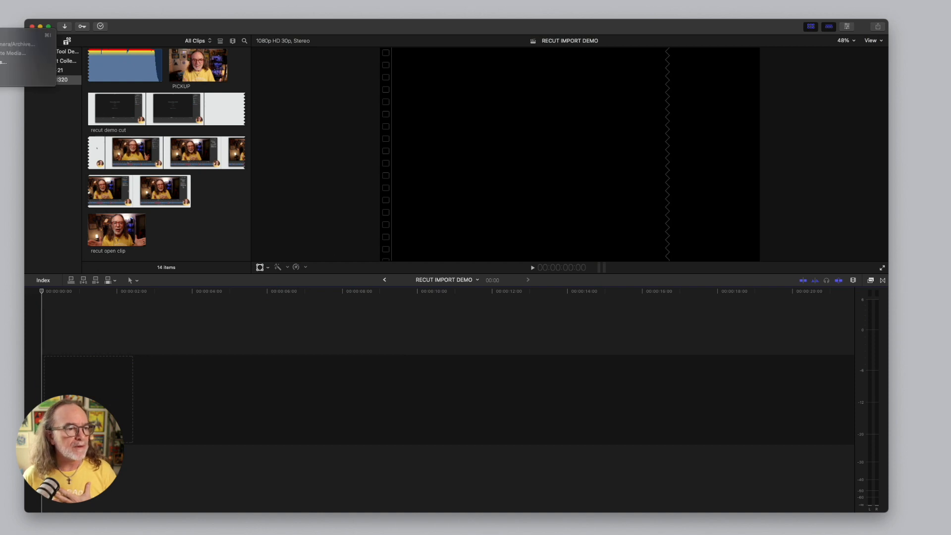
mouse_move(0, 35)
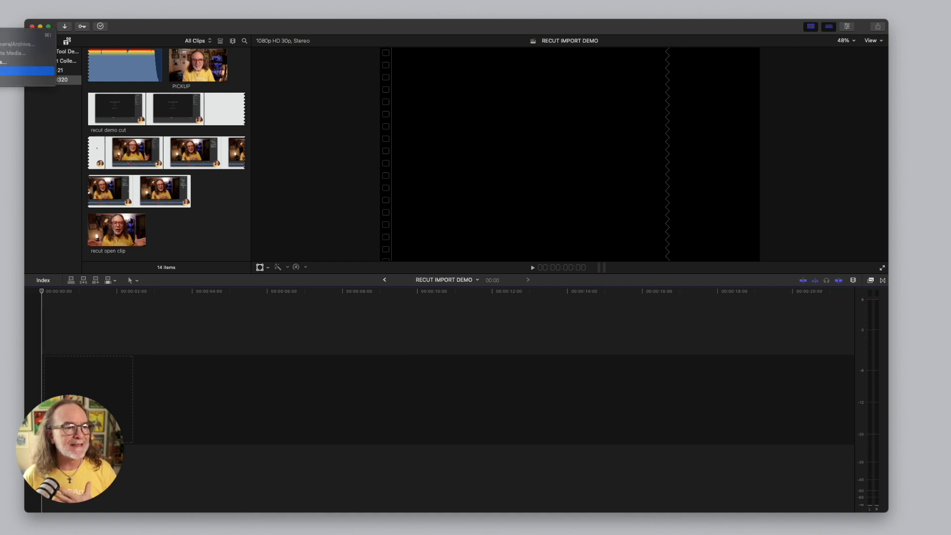
click(25, 71)
click(221, 77)
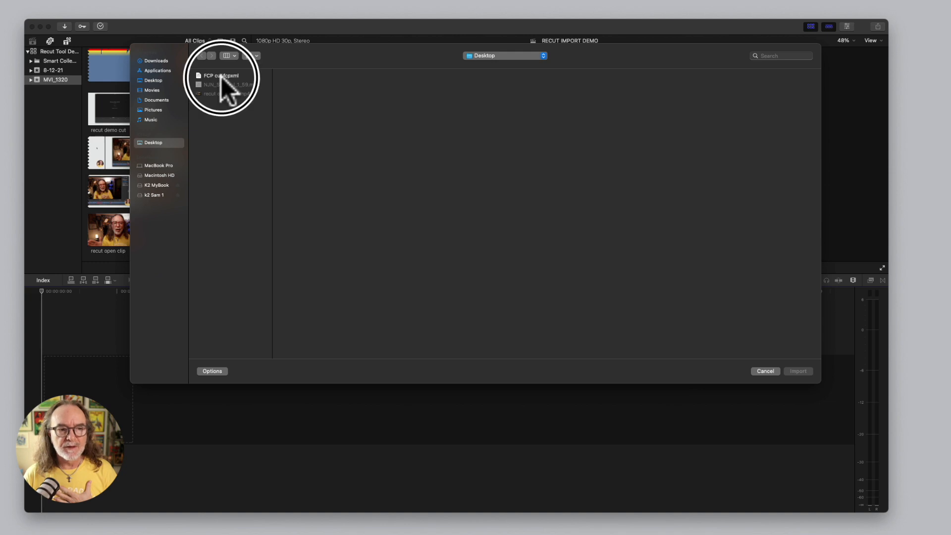
click(797, 371)
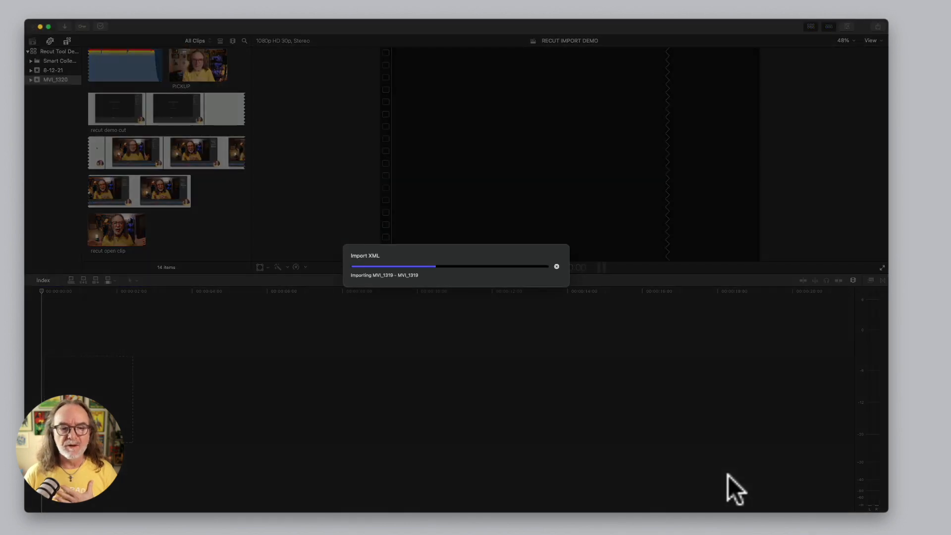
Open the imported MVI_1319 project and review its cut segments by playing it and selecting one clip.
double_click(115, 85)
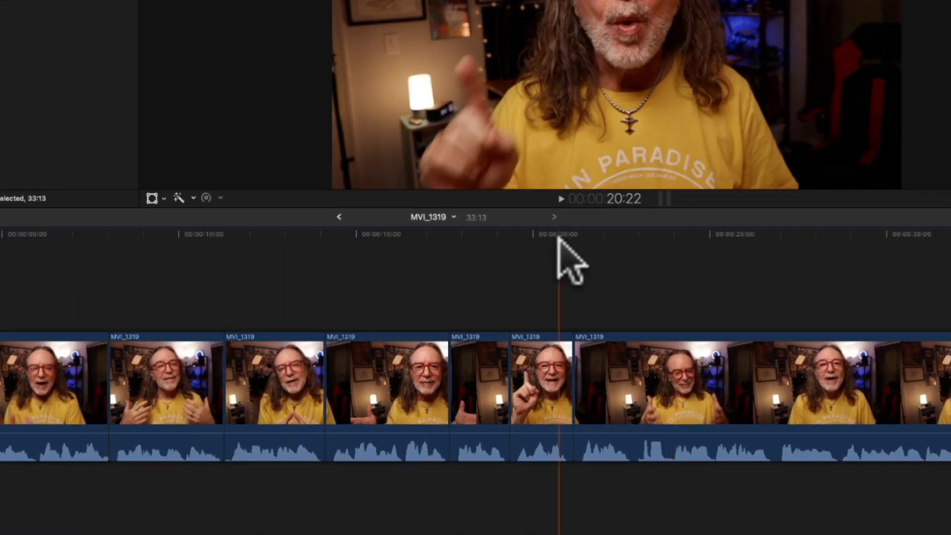
key(space)
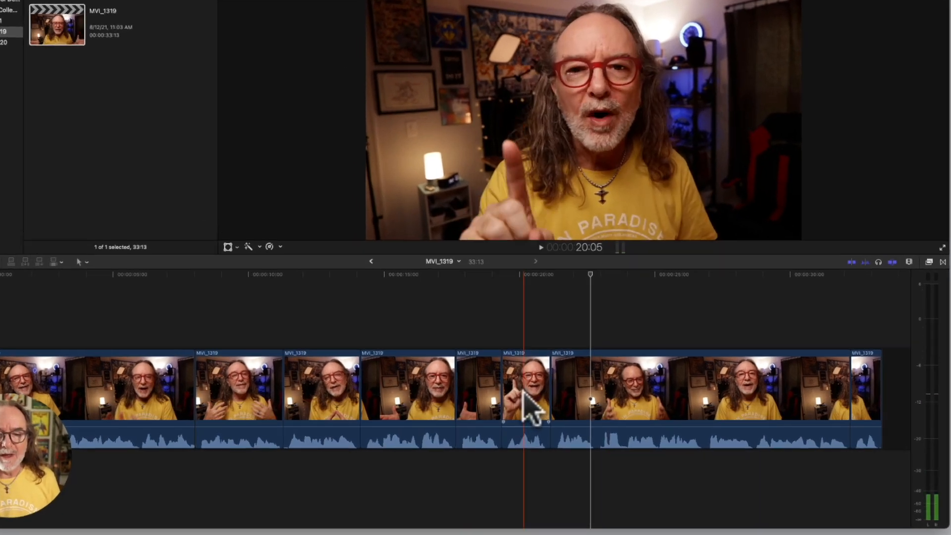
drag(515, 403, 535, 401)
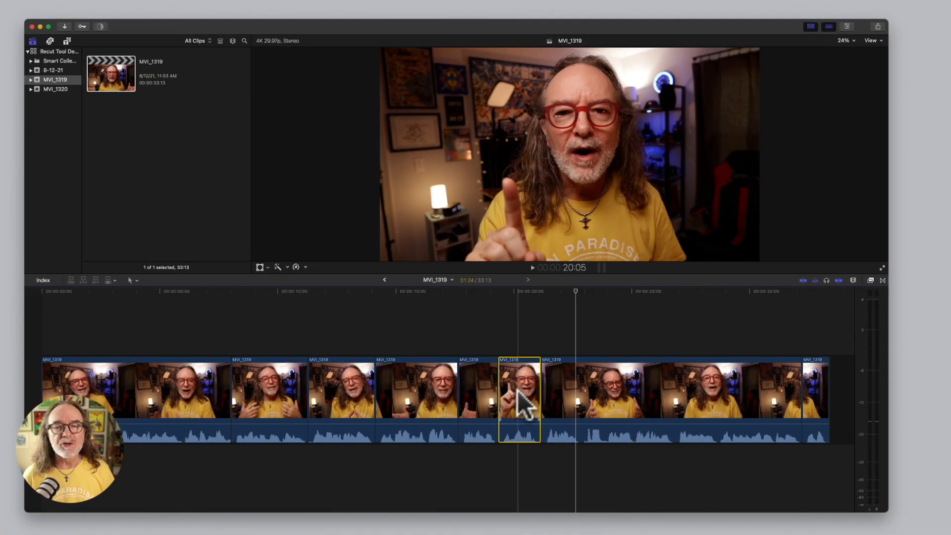